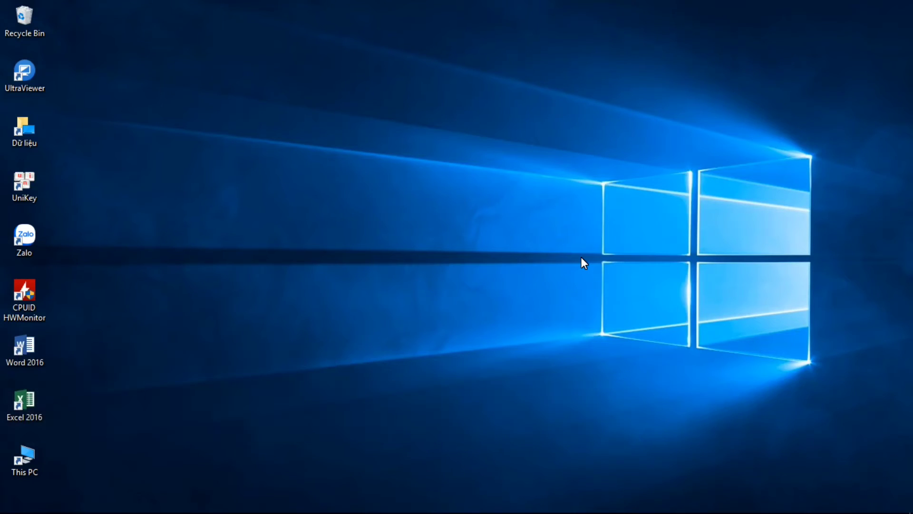
{"action": "right_click", "coordinate": [515, 105]}
{"action": "left_click", "coordinate": [587, 143]}
{"action": "right_click", "coordinate": [418, 113]}
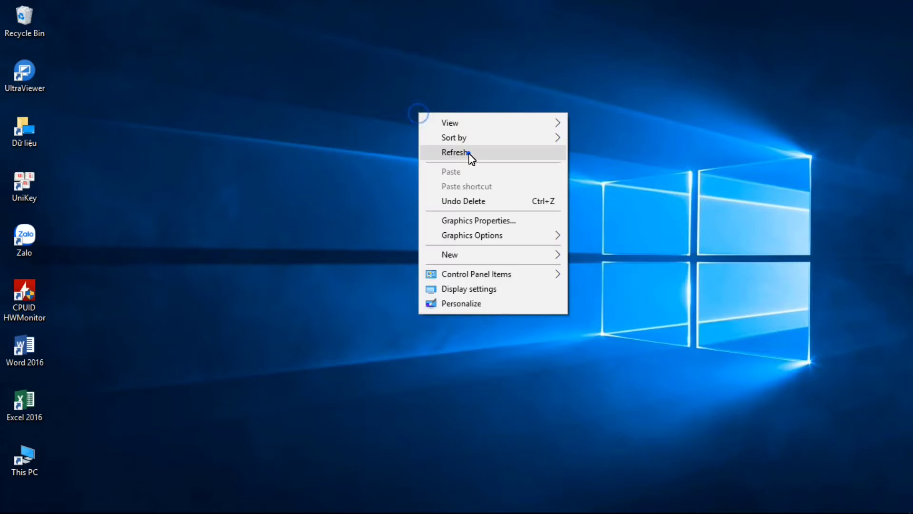
{"action": "left_click", "coordinate": [468, 153]}
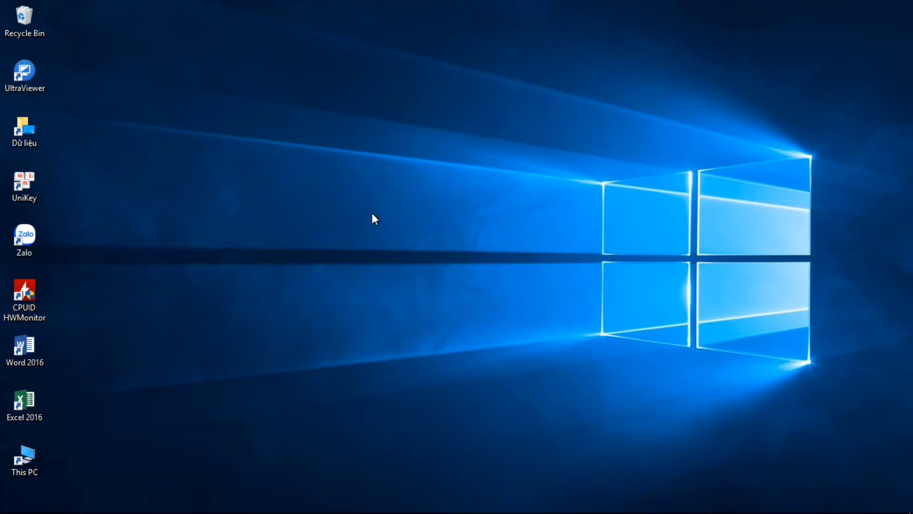
Open This PC's system information and bring up the settings for changing the computer name.
{"action": "double_click", "coordinate": [33, 453]}
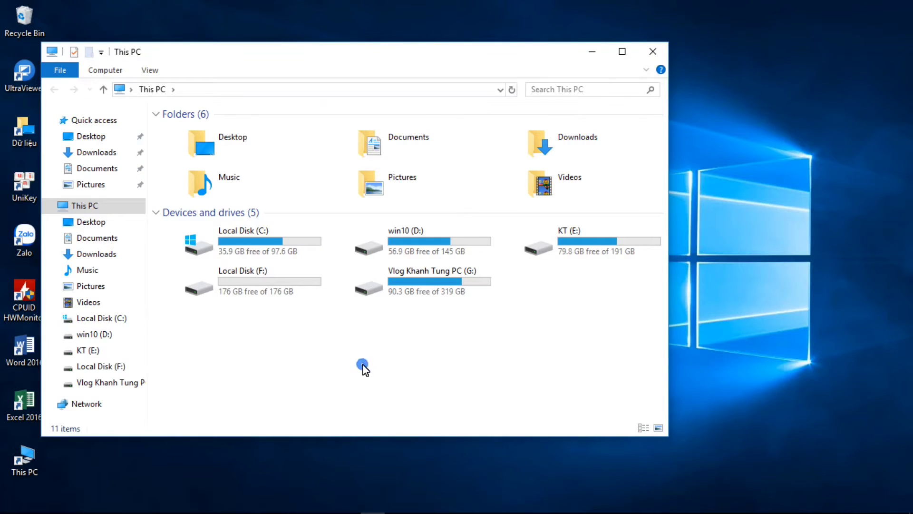
{"action": "right_click", "coordinate": [84, 205]}
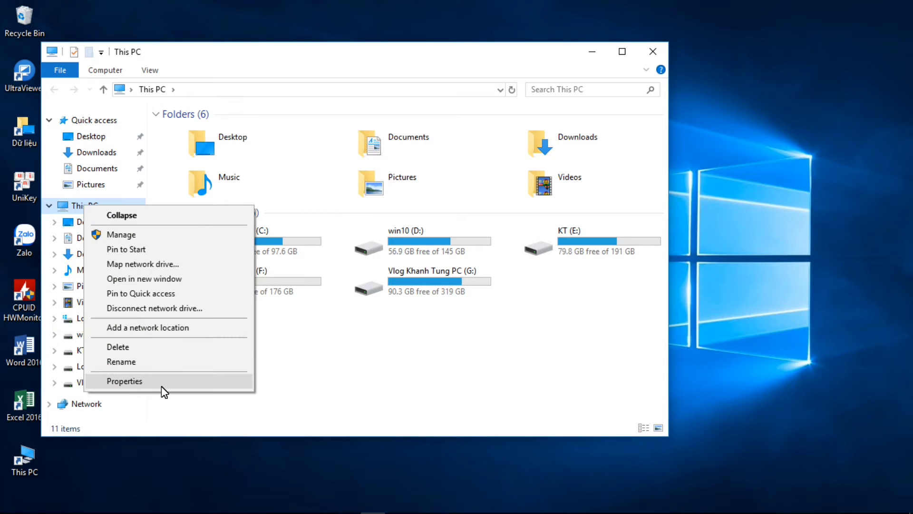
{"action": "left_click", "coordinate": [139, 380]}
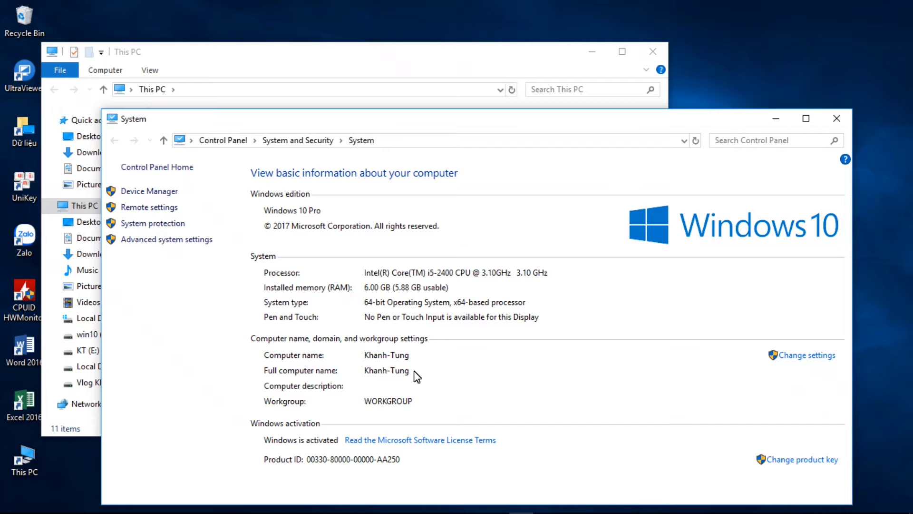
{"action": "left_click", "coordinate": [395, 375]}
{"action": "left_click", "coordinate": [396, 372]}
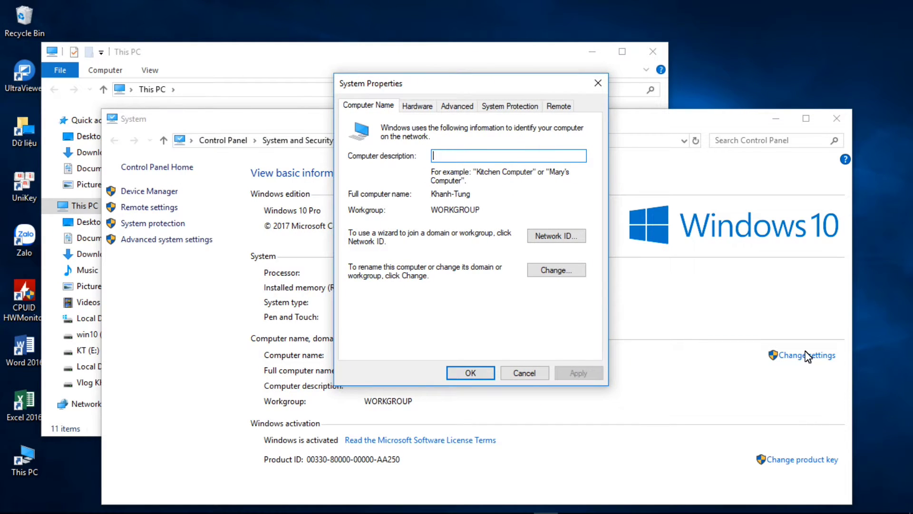
Change the computer name to HuongDanRename and confirm the change.
{"action": "key", "text": "alt+c"}
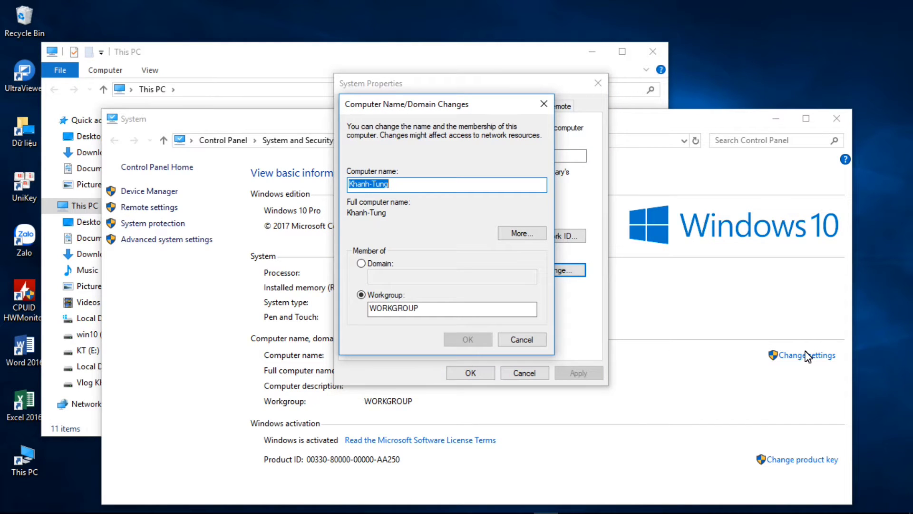
{"action": "left_click", "coordinate": [362, 184]}
{"action": "key", "text": "BackSpace"}
{"action": "key", "text": "BackSpace"}
{"action": "key", "text": "BackSpace"}
{"action": "key", "text": "BackSpace"}
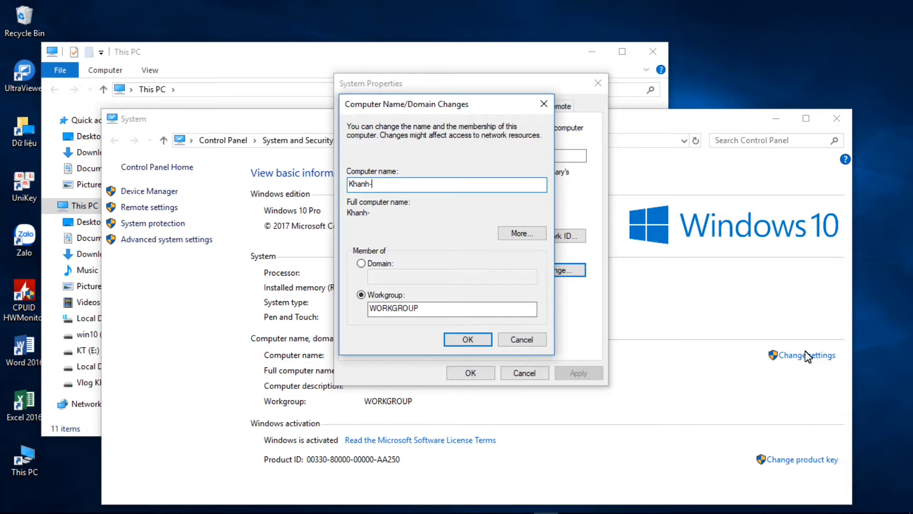
{"action": "key", "text": "BackSpace"}
{"action": "key", "text": "BackSpace"}
{"action": "key", "text": "BackSpace"}
{"action": "key", "text": "BackSpace"}
{"action": "key", "text": "BackSpace"}
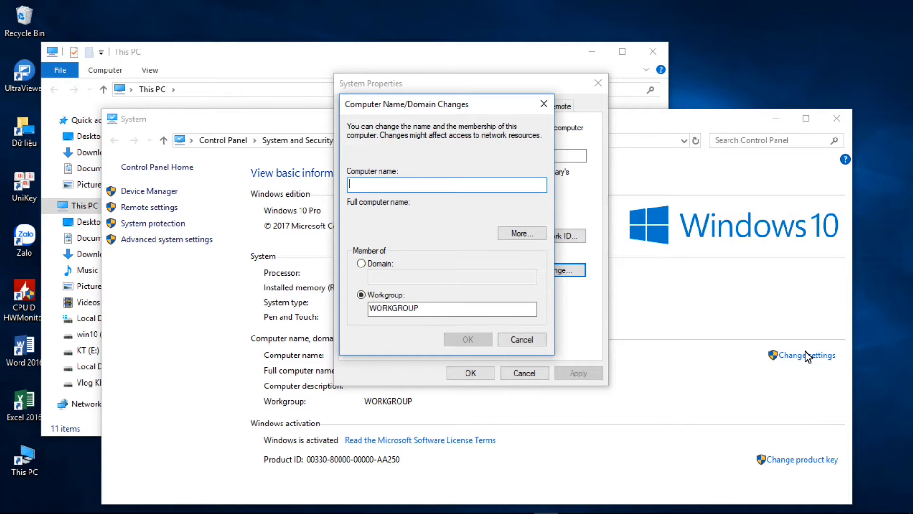
{"action": "type", "text": "Huo"}
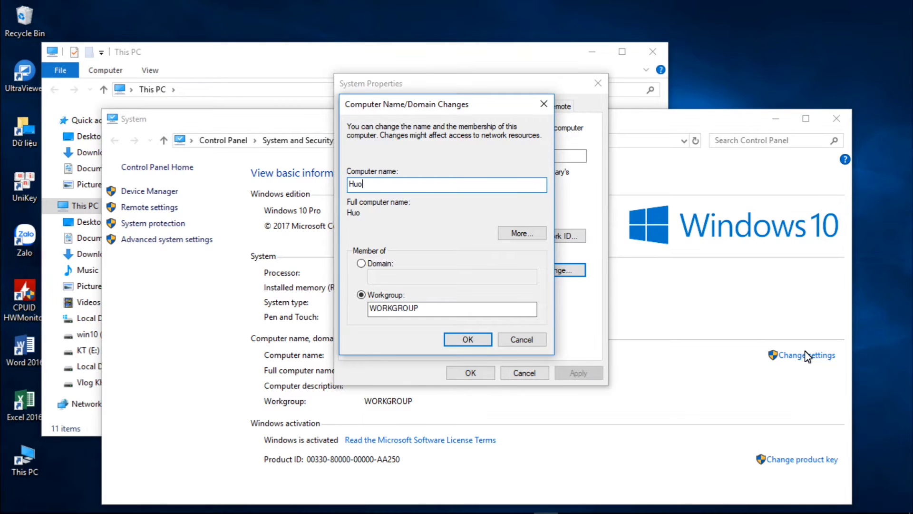
{"action": "type", "text": "ngDanRename"}
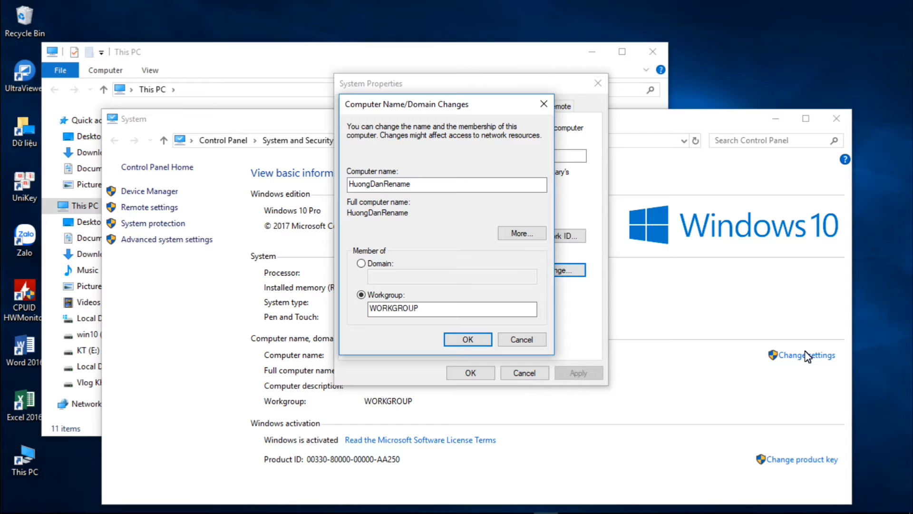
{"action": "key", "text": "Return"}
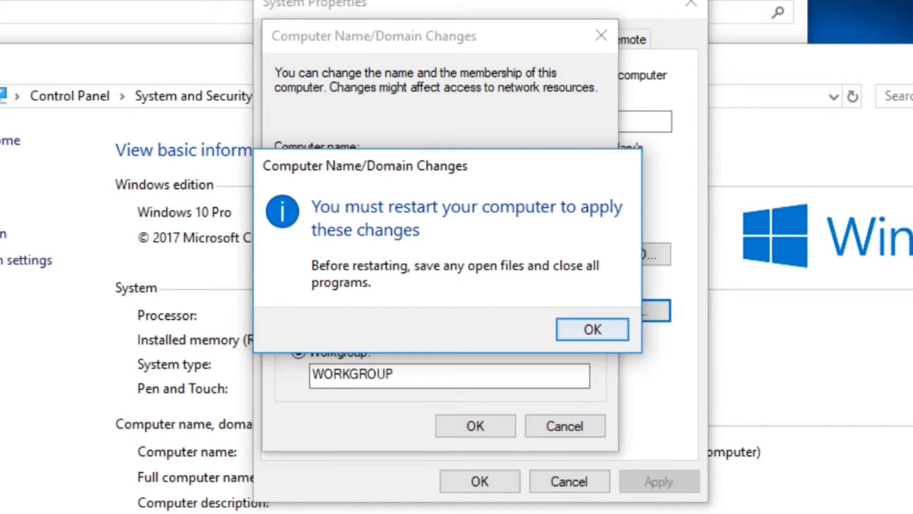
Acknowledge the restart notice, close System Properties and postpone the restart.
{"action": "left_click", "coordinate": [539, 282]}
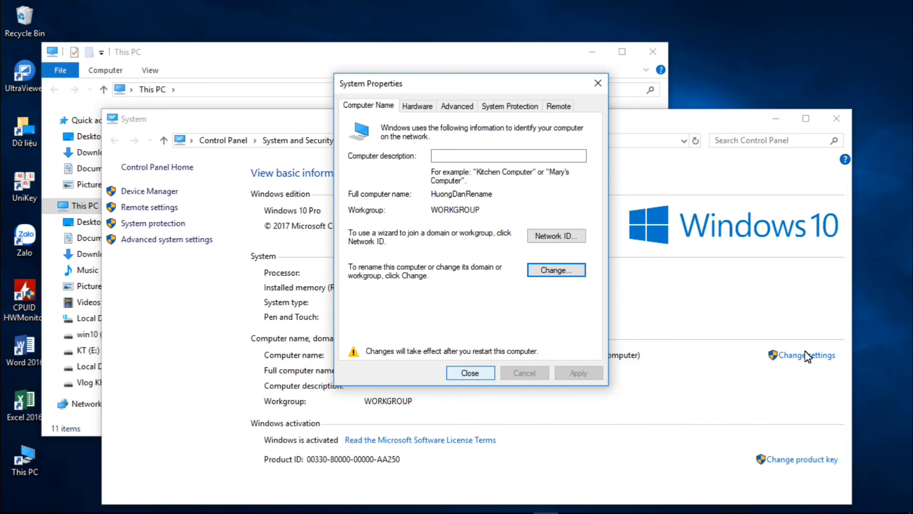
{"action": "left_click", "coordinate": [479, 481]}
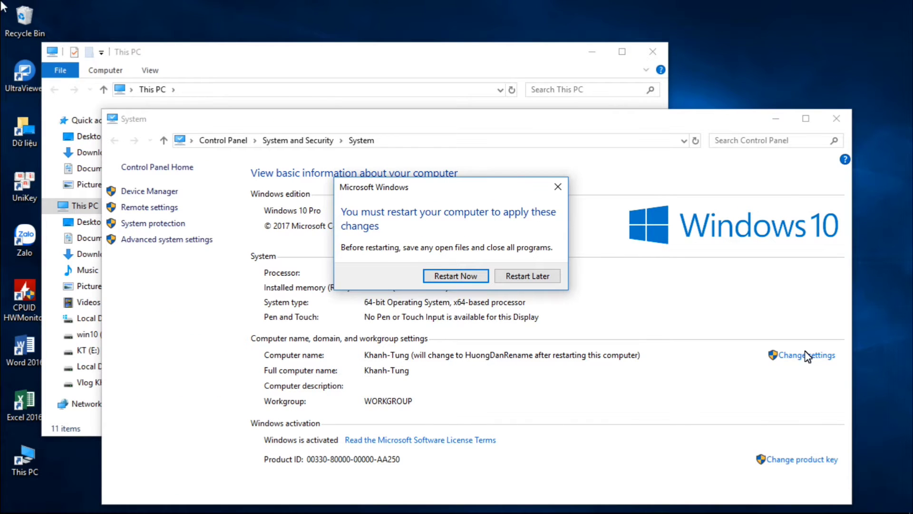
{"action": "left_click_drag", "start_coordinate": [485, 186], "coordinate": [561, 163]}
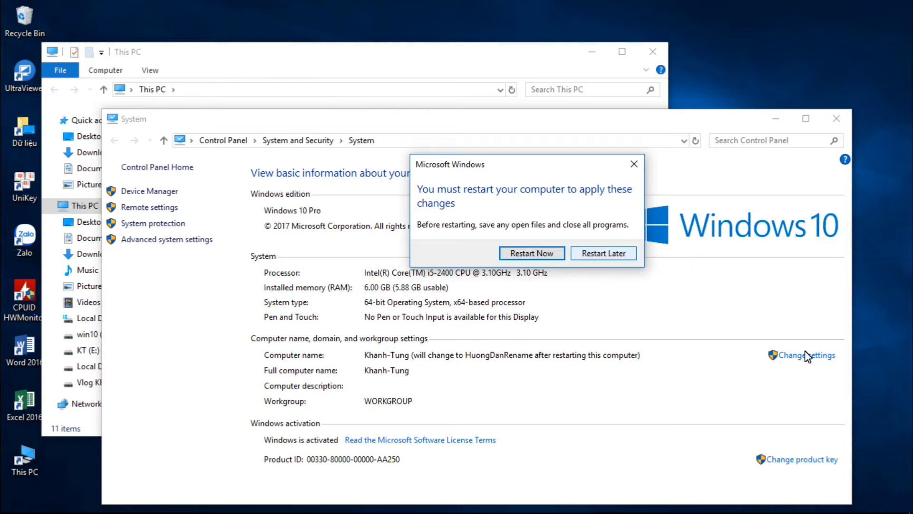
{"action": "left_click", "coordinate": [605, 254]}
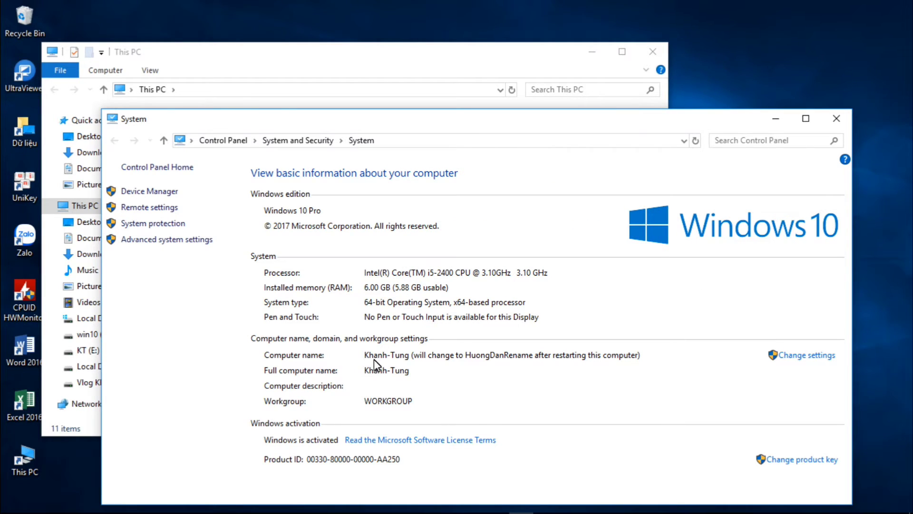
Check the pending computer name in the system information and close the System and This PC windows.
{"action": "left_click", "coordinate": [387, 357]}
{"action": "left_click", "coordinate": [431, 361]}
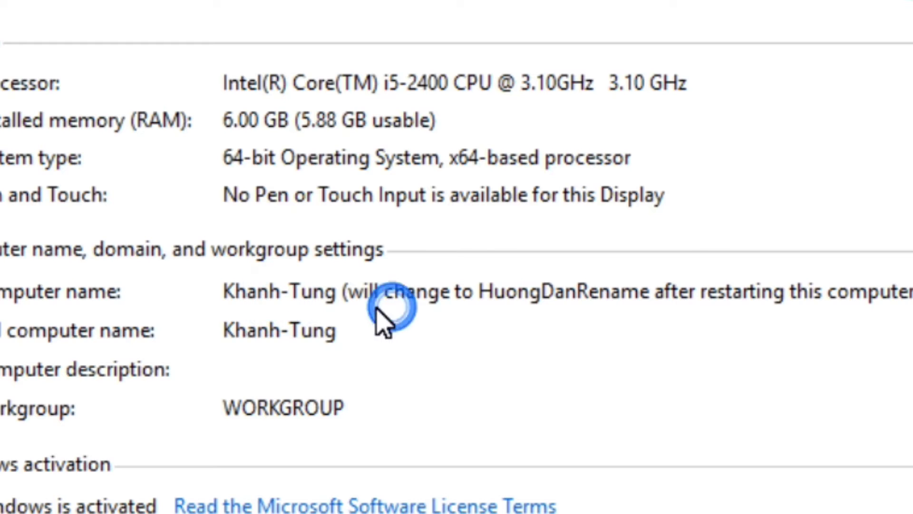
{"action": "left_click", "coordinate": [380, 304]}
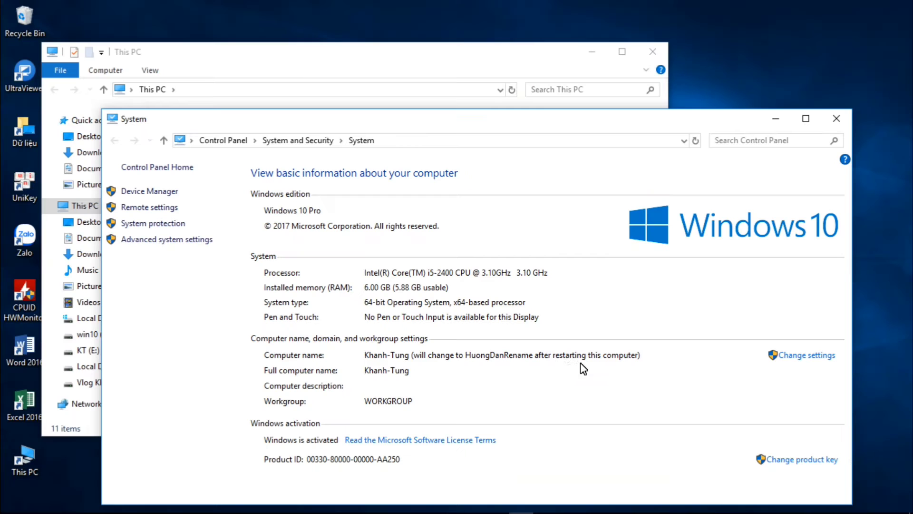
{"action": "left_click", "coordinate": [547, 358]}
{"action": "left_click", "coordinate": [561, 357]}
{"action": "left_click", "coordinate": [607, 361]}
{"action": "left_click", "coordinate": [630, 360]}
{"action": "left_click", "coordinate": [837, 119]}
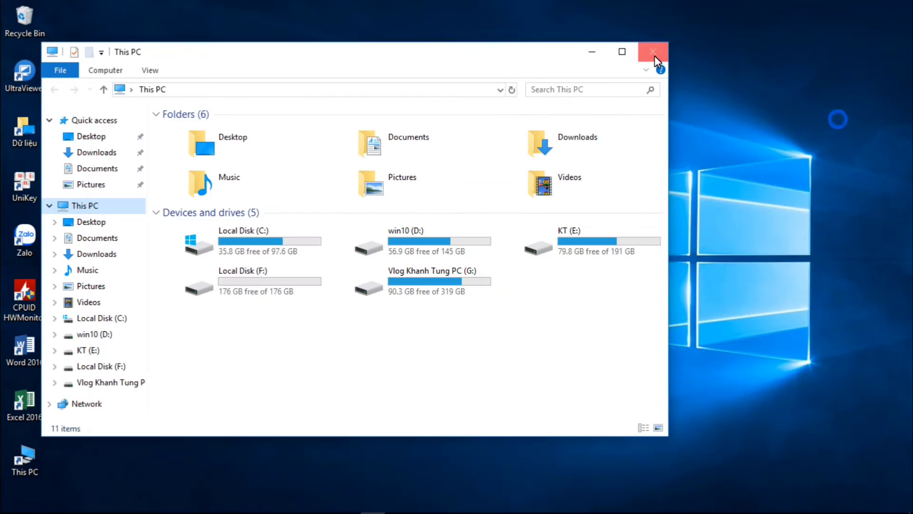
{"action": "left_click", "coordinate": [653, 52]}
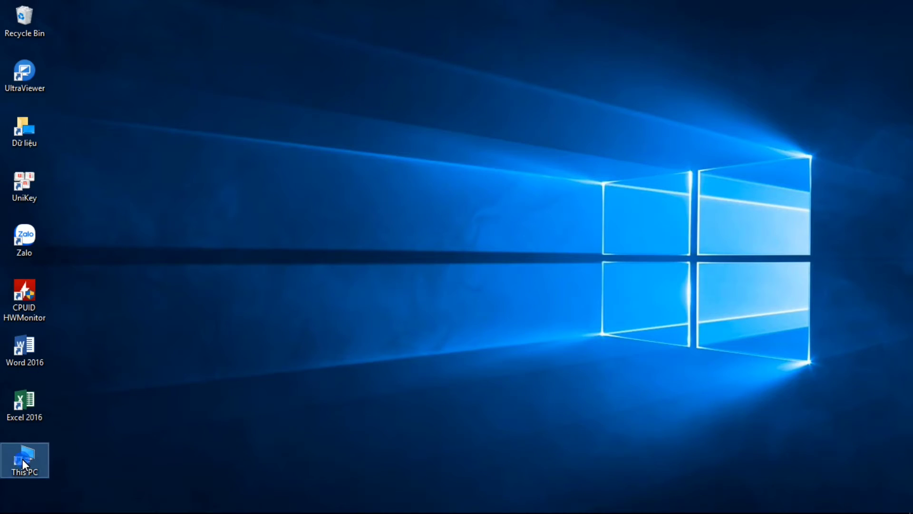
Reopen This PC's system information to verify the computer name and close the windows.
{"action": "double_click", "coordinate": [37, 456]}
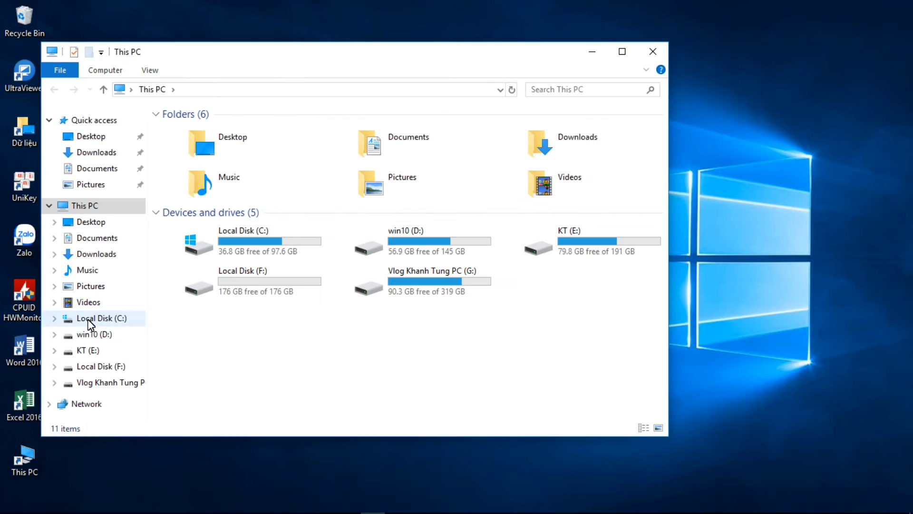
{"action": "right_click", "coordinate": [88, 206]}
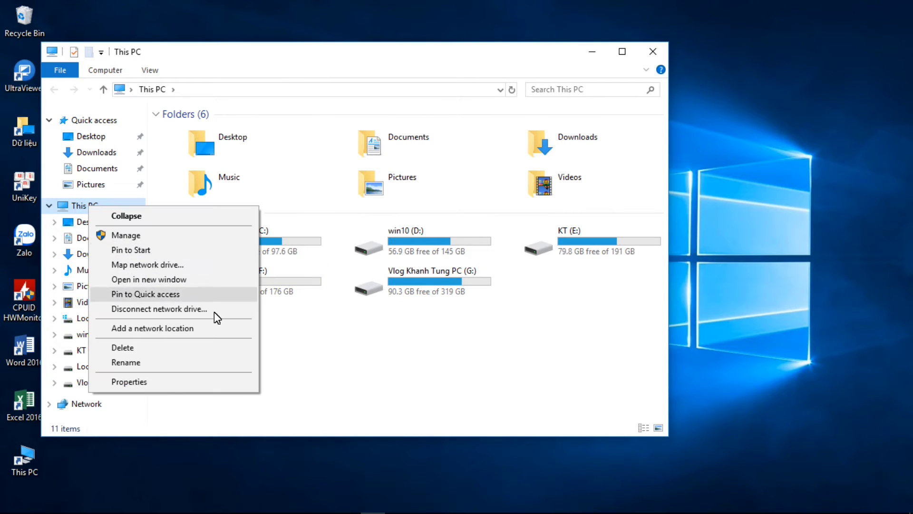
{"action": "left_click", "coordinate": [163, 385]}
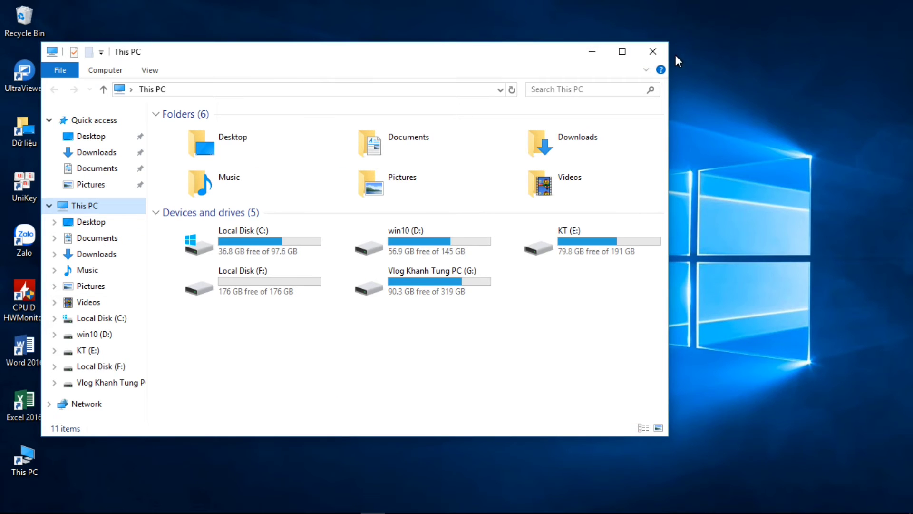
{"action": "left_click", "coordinate": [653, 51]}
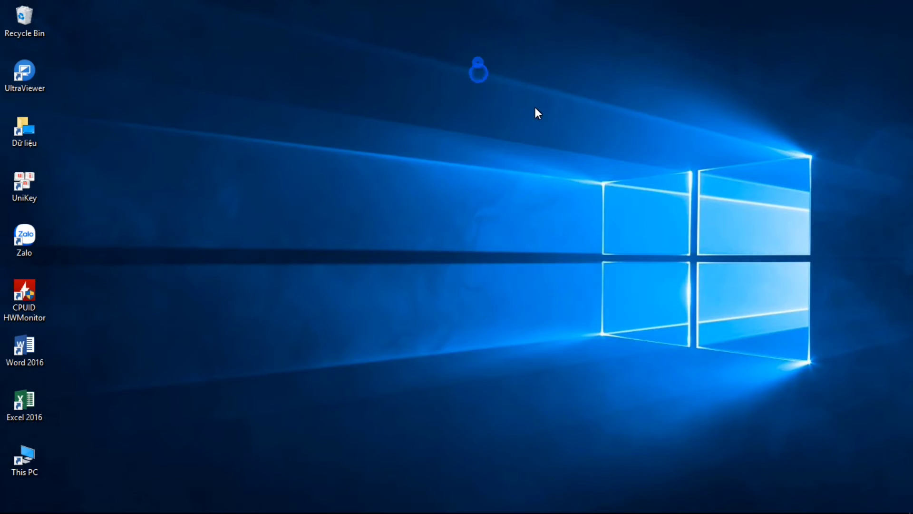
{"action": "right_click", "coordinate": [478, 61]}
{"action": "left_click", "coordinate": [535, 99]}
{"action": "right_click", "coordinate": [535, 98]}
{"action": "left_click", "coordinate": [565, 135]}
{"action": "right_click", "coordinate": [565, 135]}
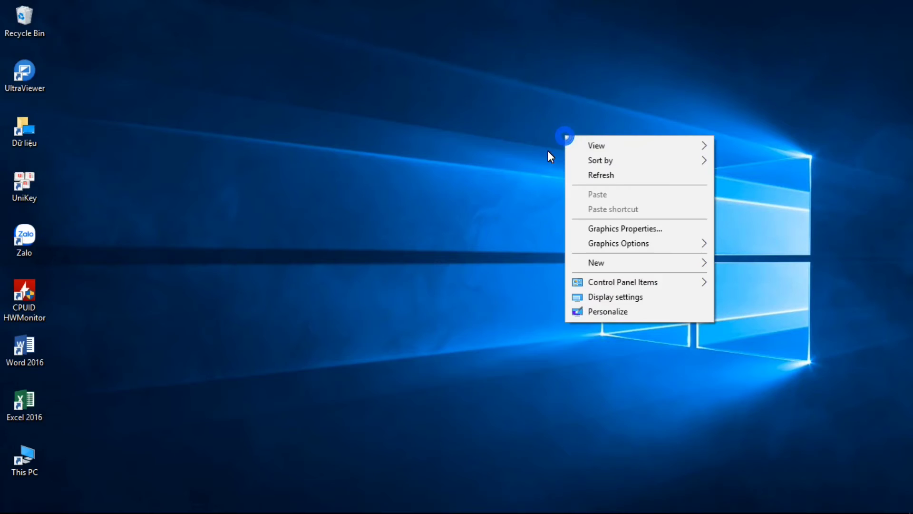
{"action": "left_click", "coordinate": [604, 176]}
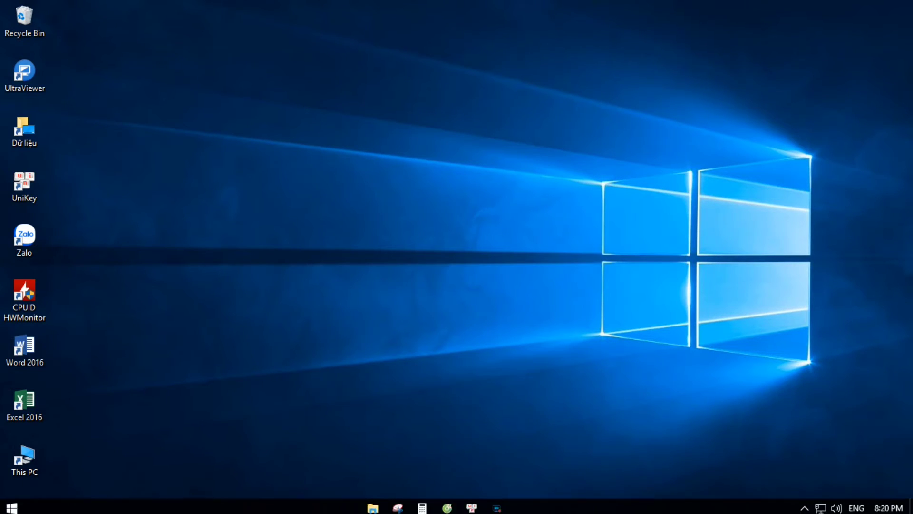
{"action": "left_click", "coordinate": [12, 504]}
{"action": "left_click", "coordinate": [12, 504]}
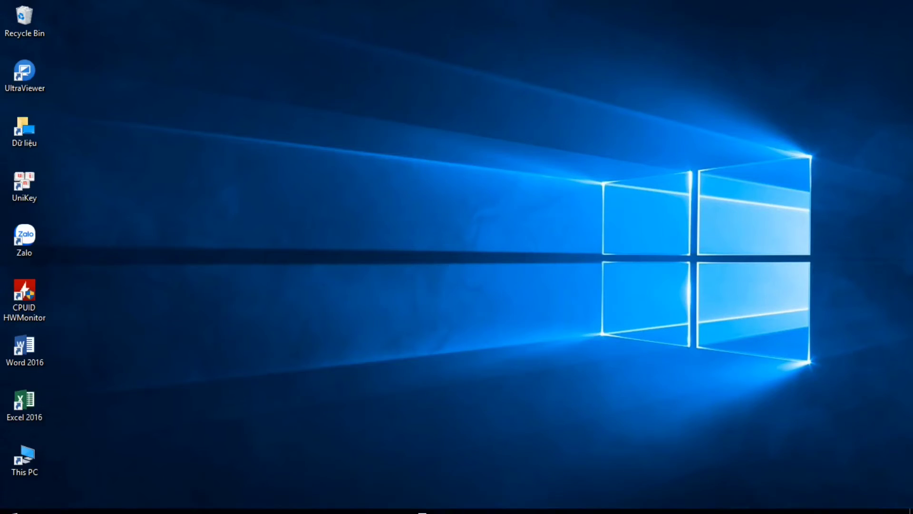
{"action": "left_click", "coordinate": [11, 504]}
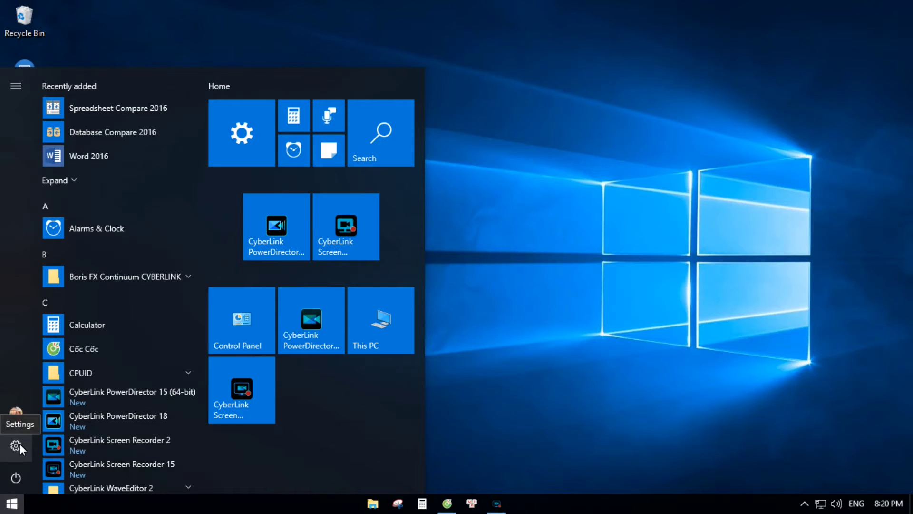
{"action": "left_click", "coordinate": [506, 284]}
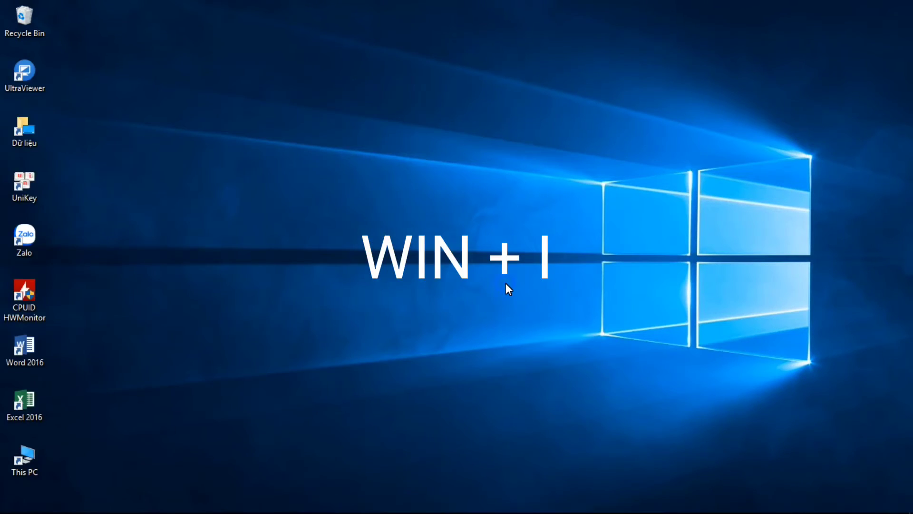
Open the About page of the System category in Windows Settings and bring up the dialog for renaming this PC.
{"action": "key", "text": "super+i"}
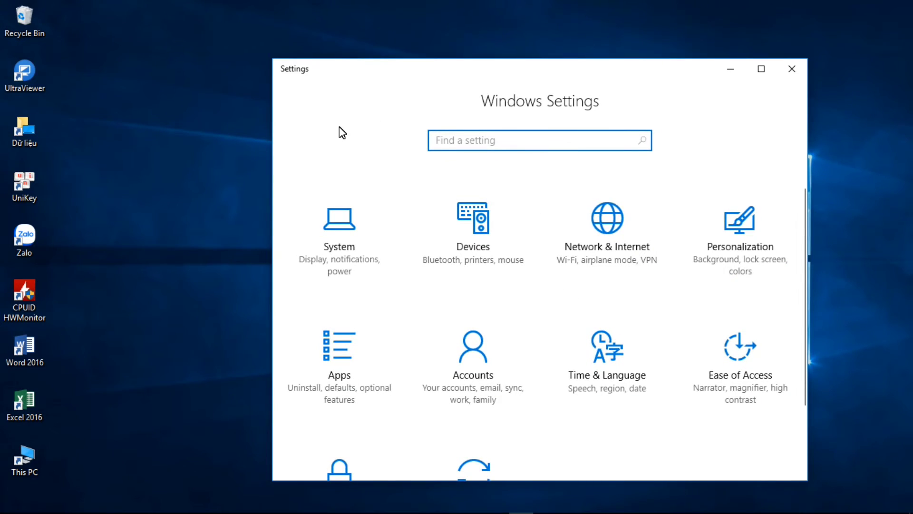
{"action": "left_click", "coordinate": [344, 216]}
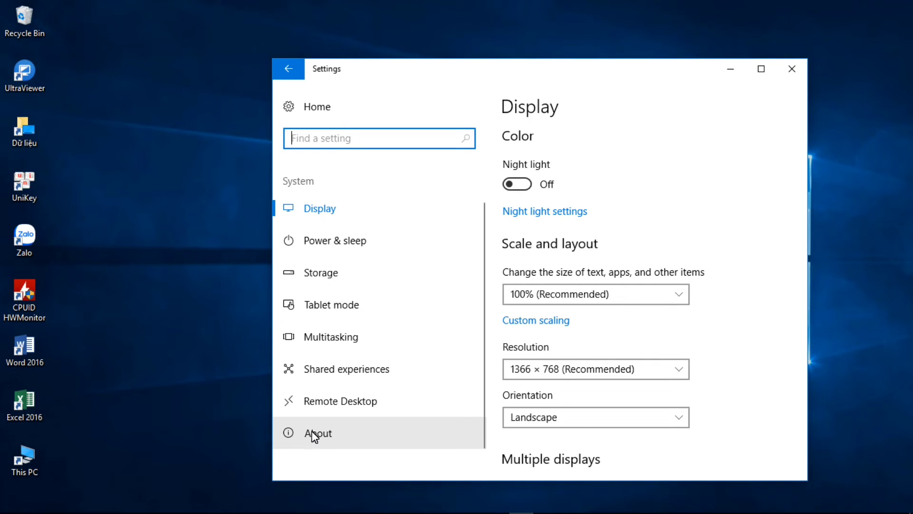
{"action": "scroll", "coordinate": [308, 431], "scroll_direction": "down", "scroll_amount": 1}
{"action": "left_click", "coordinate": [310, 410]}
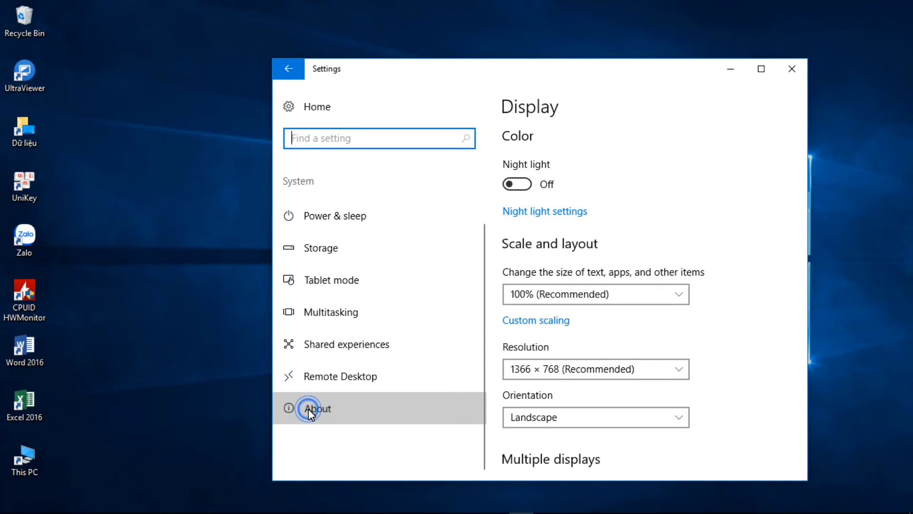
{"action": "scroll", "coordinate": [686, 273], "scroll_direction": "down", "scroll_amount": 3}
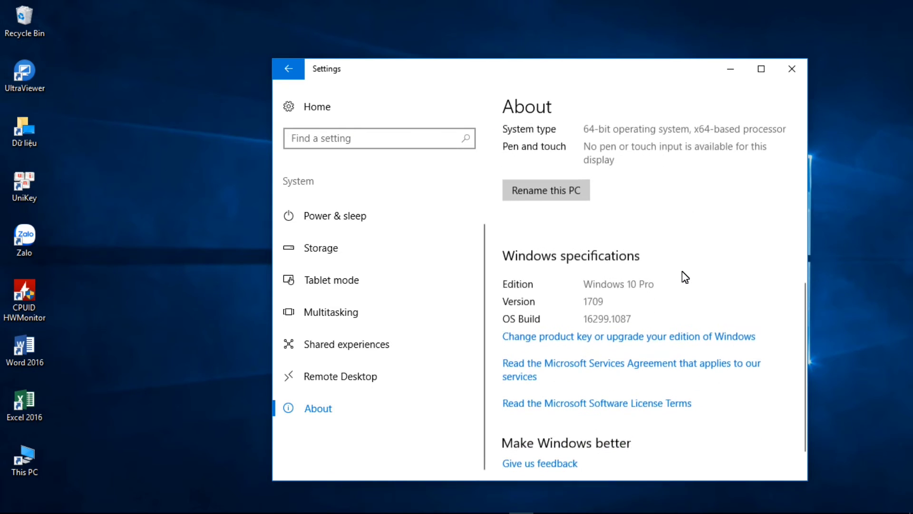
{"action": "scroll", "coordinate": [683, 279], "scroll_direction": "up", "scroll_amount": 4}
{"action": "scroll", "coordinate": [675, 271], "scroll_direction": "down", "scroll_amount": 3}
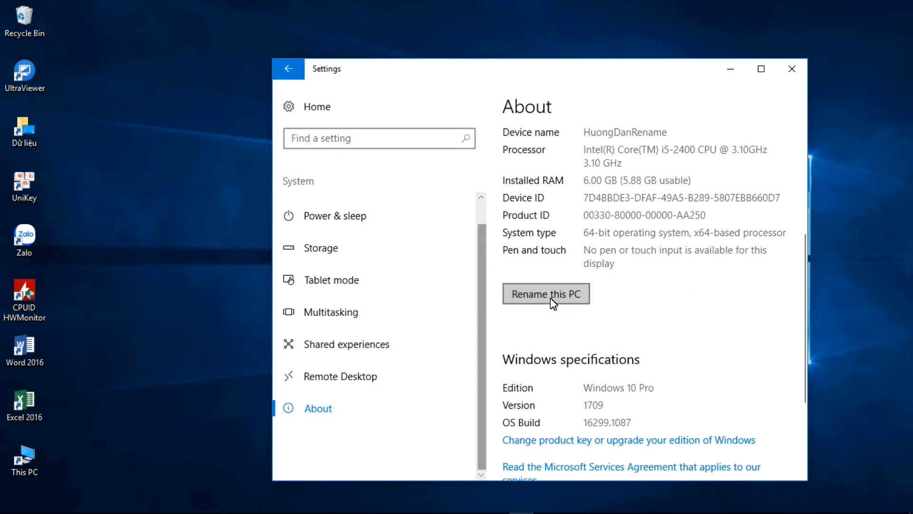
{"action": "left_click", "coordinate": [534, 294]}
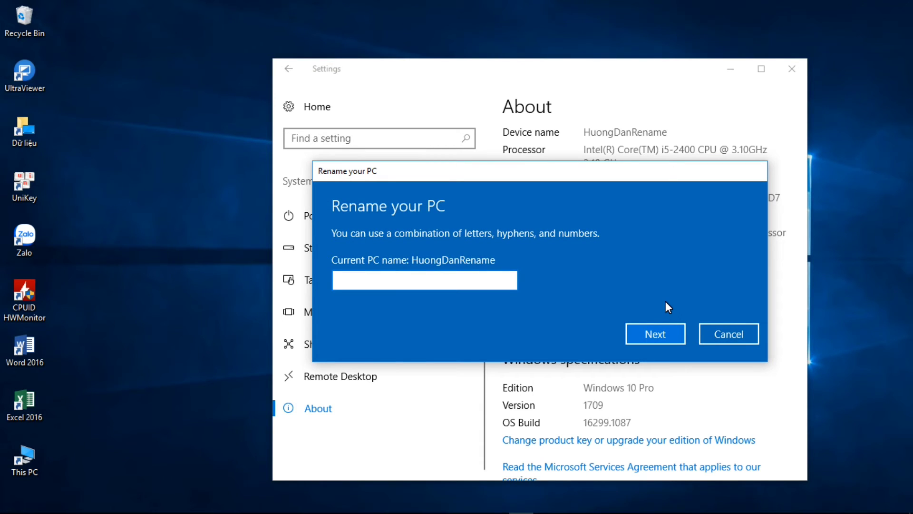
Enter the owner's name without a space as the new PC name, confirm it and postpone the restart.
{"action": "type", "text": "kha"}
{"action": "key", "text": "BackSpace"}
{"action": "key", "text": "BackSpace"}
{"action": "key", "text": "BackSpace"}
{"action": "type", "text": "KhanhTung"}
{"action": "key", "text": "Return"}
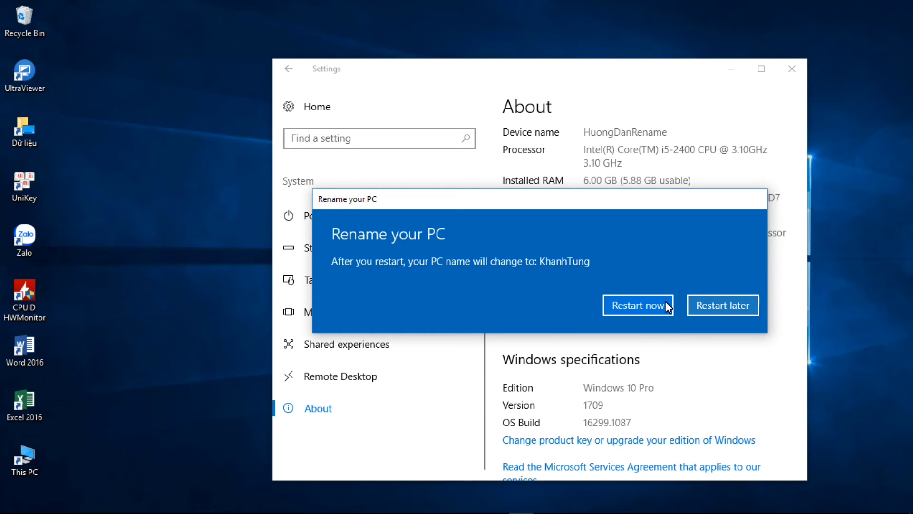
{"action": "left_click", "coordinate": [665, 306]}
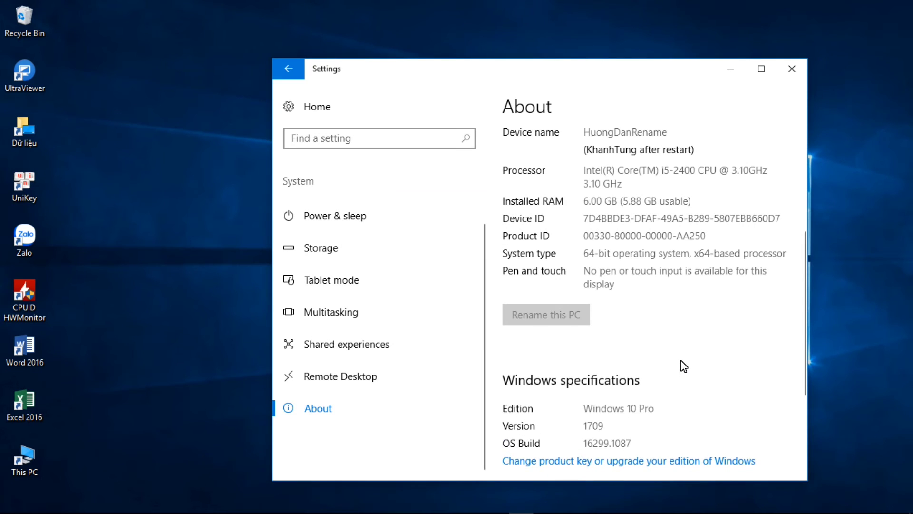
Check the pending device name under Device specifications on the About page and close Settings.
{"action": "scroll", "coordinate": [683, 366], "scroll_direction": "up", "scroll_amount": 2}
{"action": "left_click", "coordinate": [593, 255]}
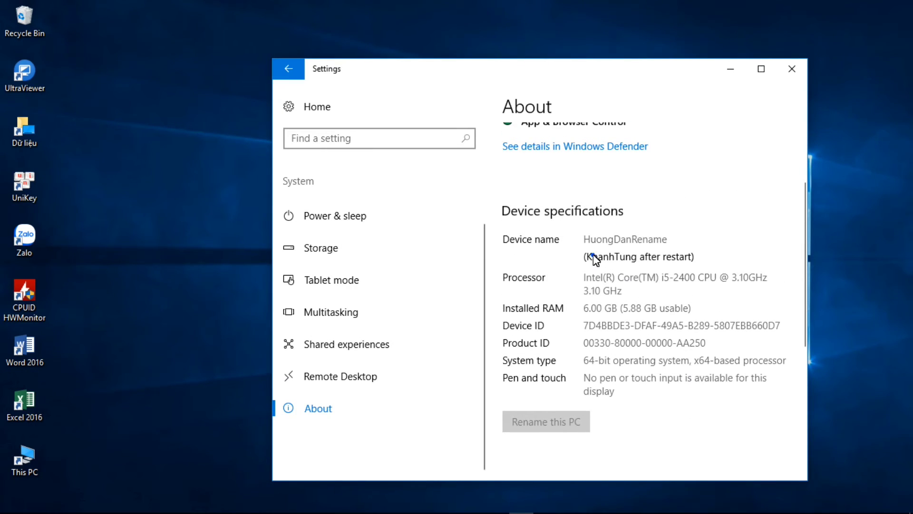
{"action": "left_click", "coordinate": [648, 261]}
{"action": "left_click", "coordinate": [681, 261]}
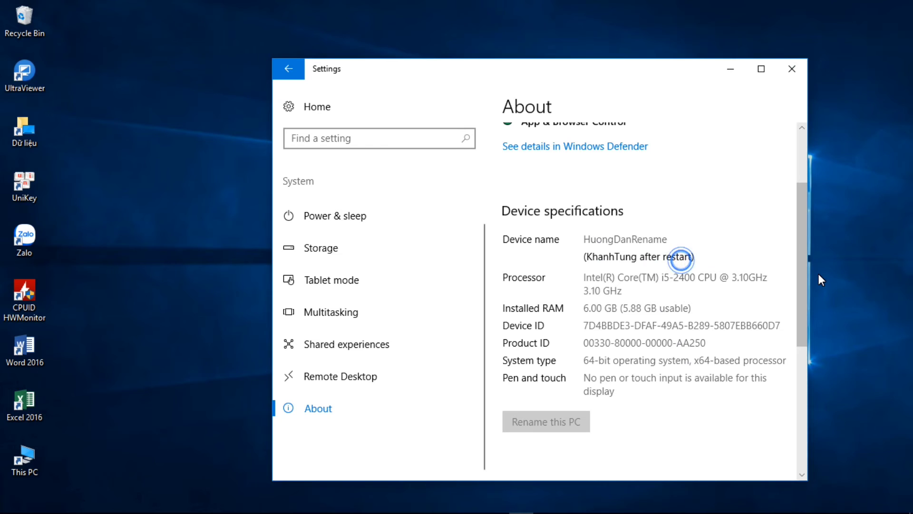
{"action": "scroll", "coordinate": [741, 287], "scroll_direction": "up", "scroll_amount": 3}
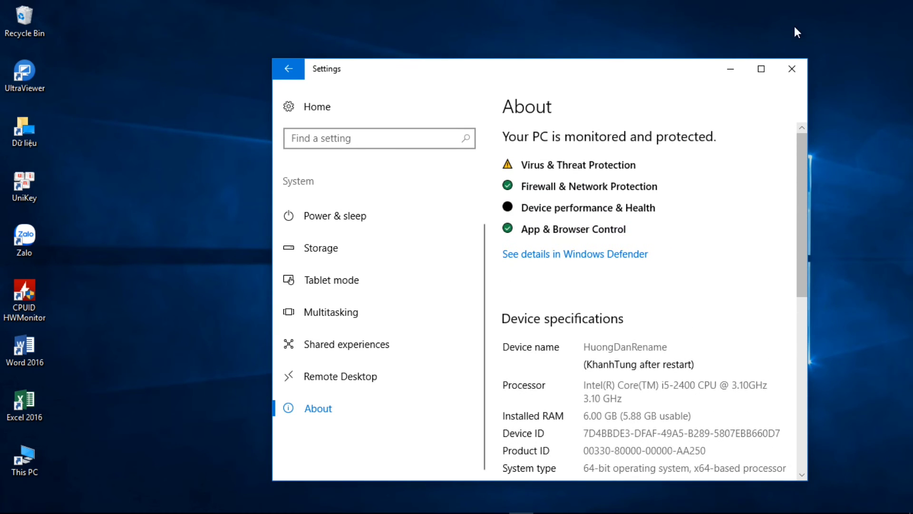
{"action": "left_click", "coordinate": [791, 69]}
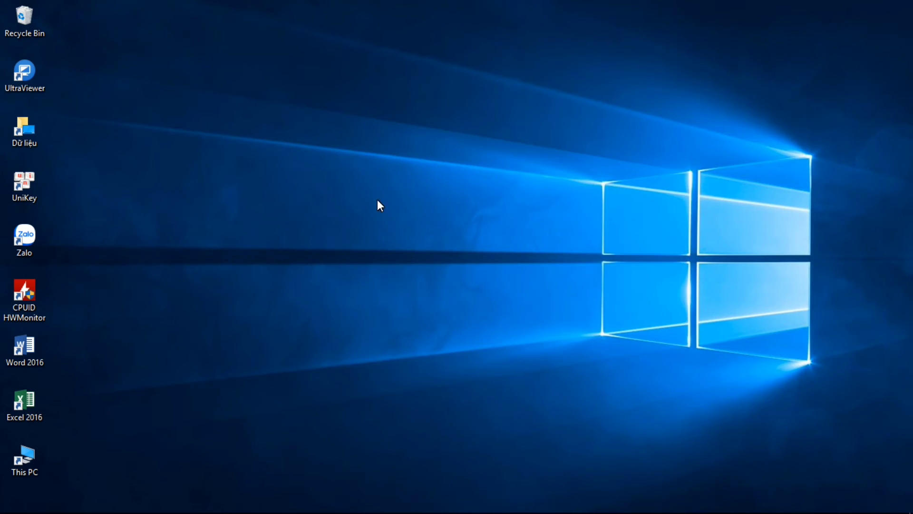
Search for Control Panel, open it and bring up the change options for the local administrator account under User Accounts.
{"action": "mouse_move", "coordinate": [12, 512]}
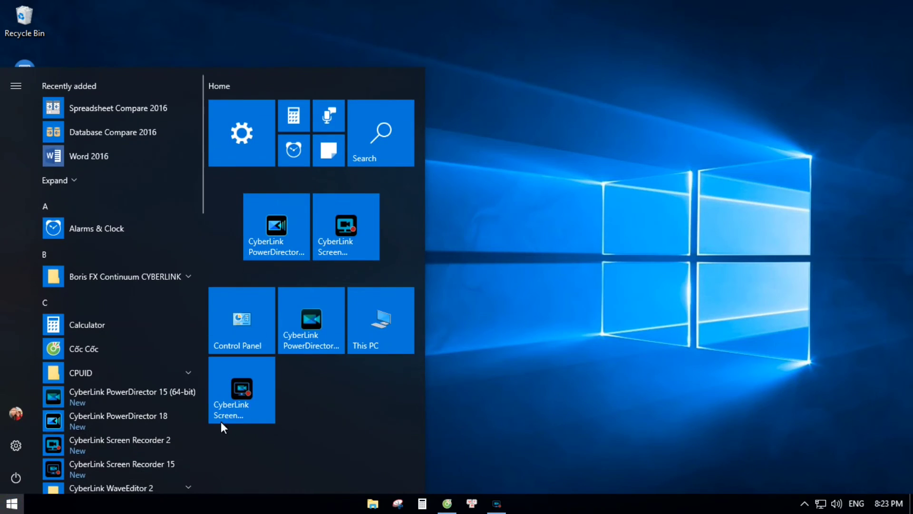
{"action": "type", "text": "con"}
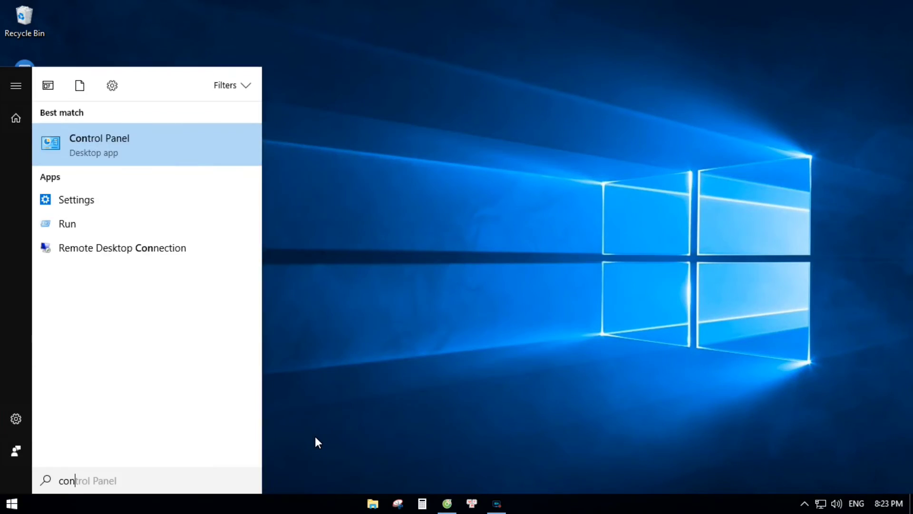
{"action": "type", "text": "tr"}
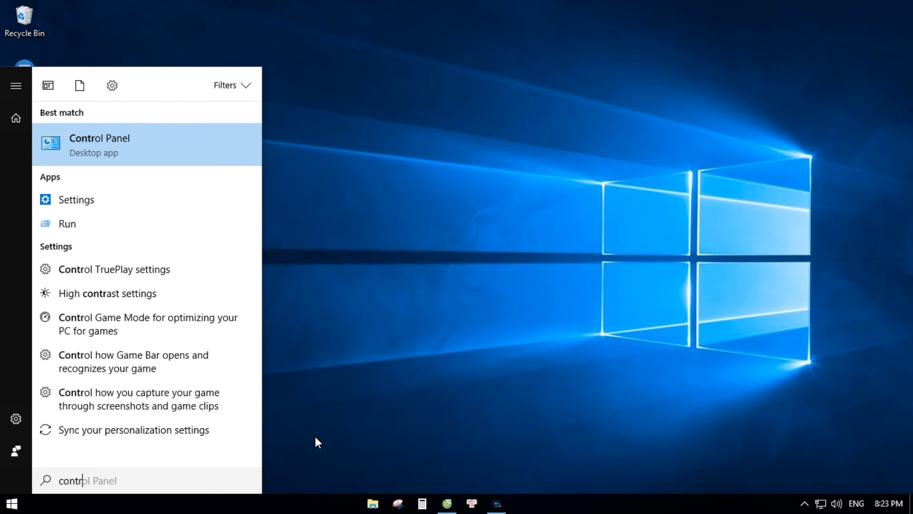
{"action": "left_click", "coordinate": [121, 144]}
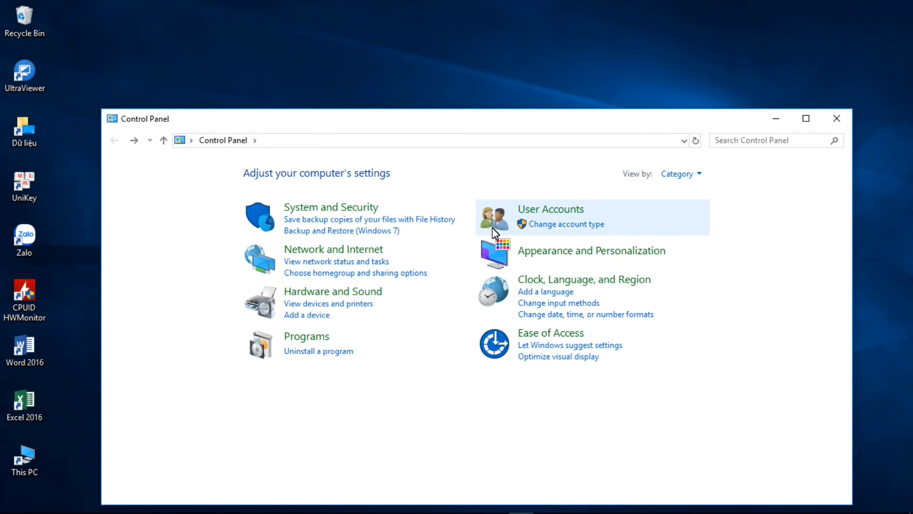
{"action": "left_click", "coordinate": [536, 223]}
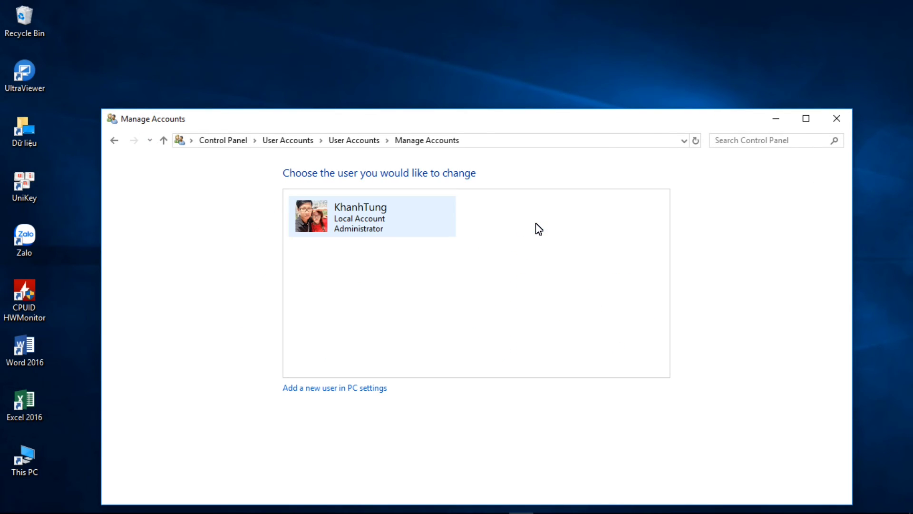
{"action": "left_click", "coordinate": [387, 210]}
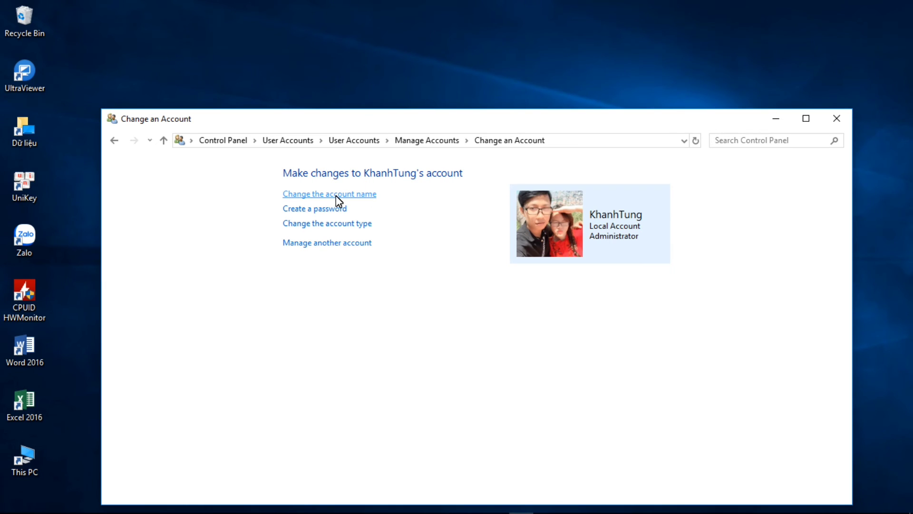
Change the local administrator account's name to "rename" and close the account window.
{"action": "left_click", "coordinate": [372, 195]}
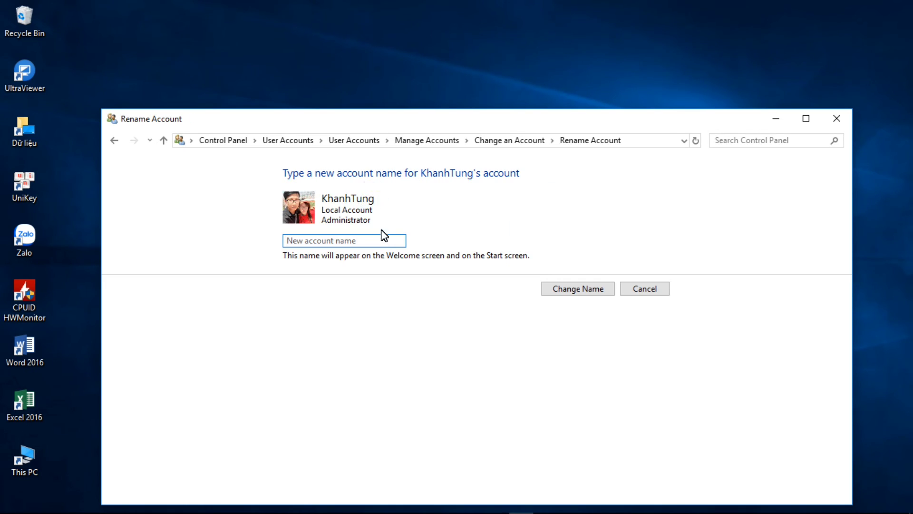
{"action": "left_click", "coordinate": [370, 240]}
{"action": "type", "text": "ame"}
{"action": "left_click", "coordinate": [600, 290]}
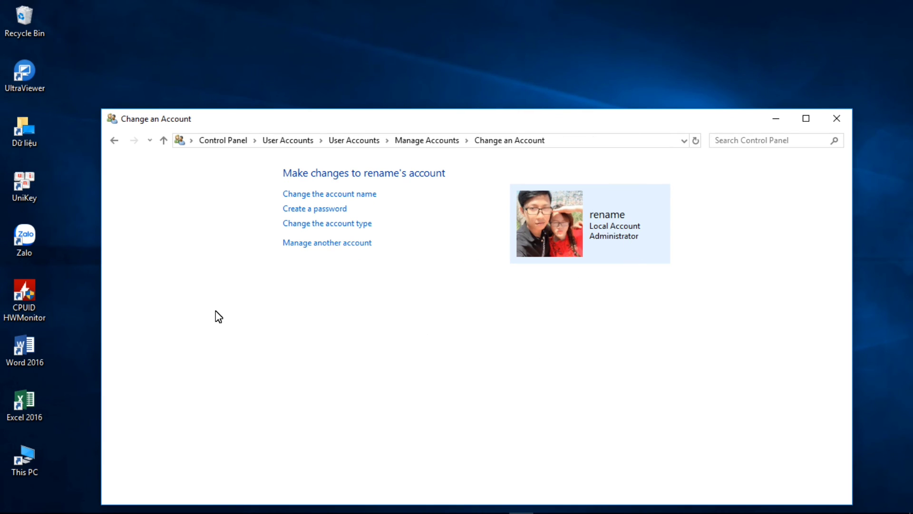
{"action": "right_click", "coordinate": [307, 280]}
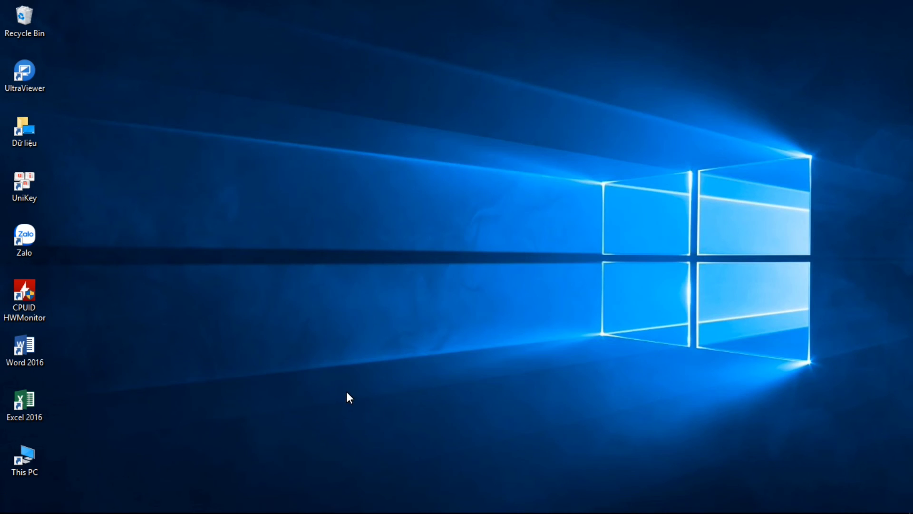
Run the netplwiz command to open the User Accounts dialog.
{"action": "key", "text": "super+r"}
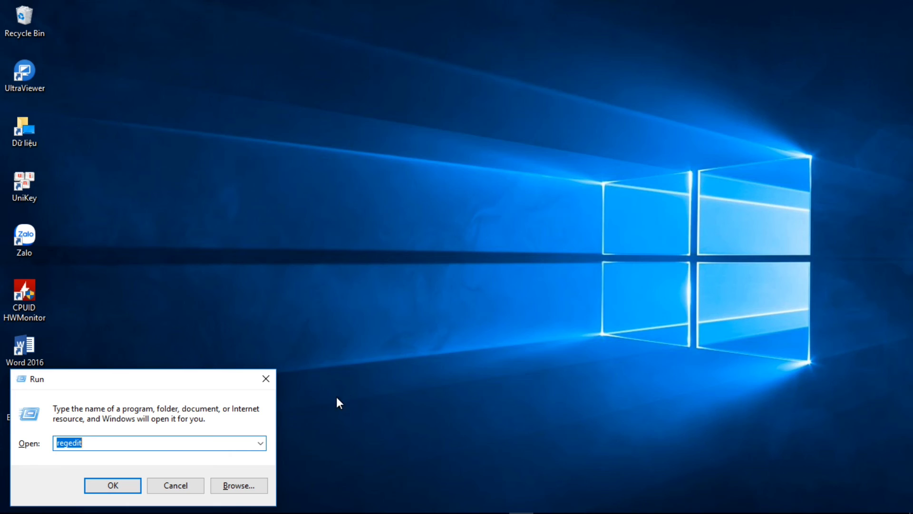
{"action": "type", "text": "netplwiz"}
{"action": "left_click_drag", "start_coordinate": [57, 443], "coordinate": [126, 446]}
{"action": "left_click", "coordinate": [100, 446]}
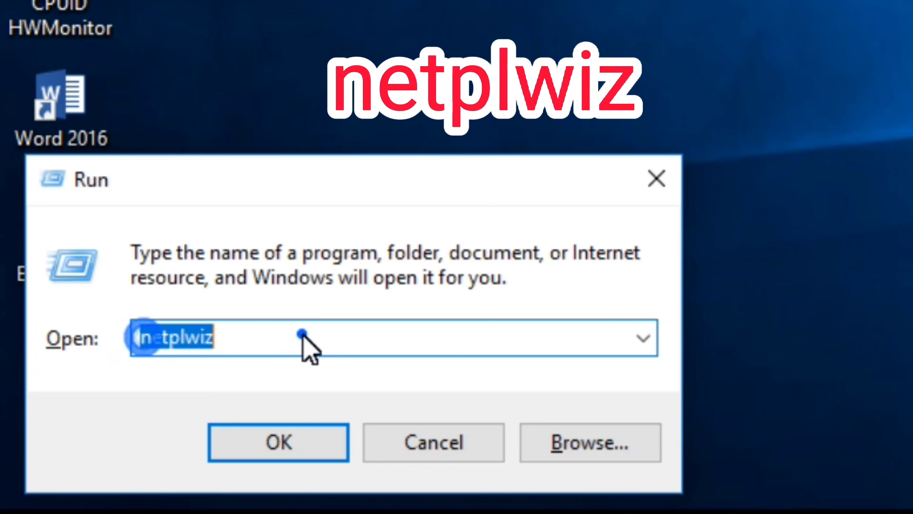
{"action": "left_click", "coordinate": [303, 334]}
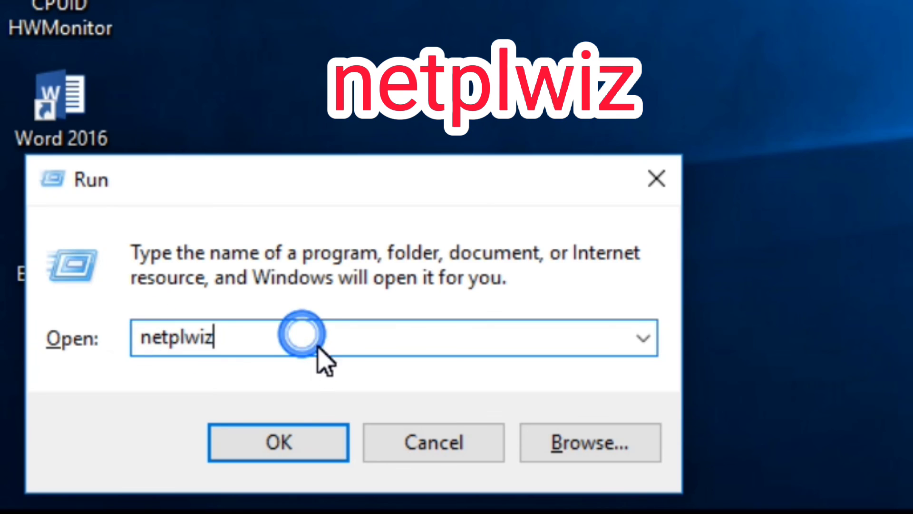
{"action": "left_click", "coordinate": [297, 446]}
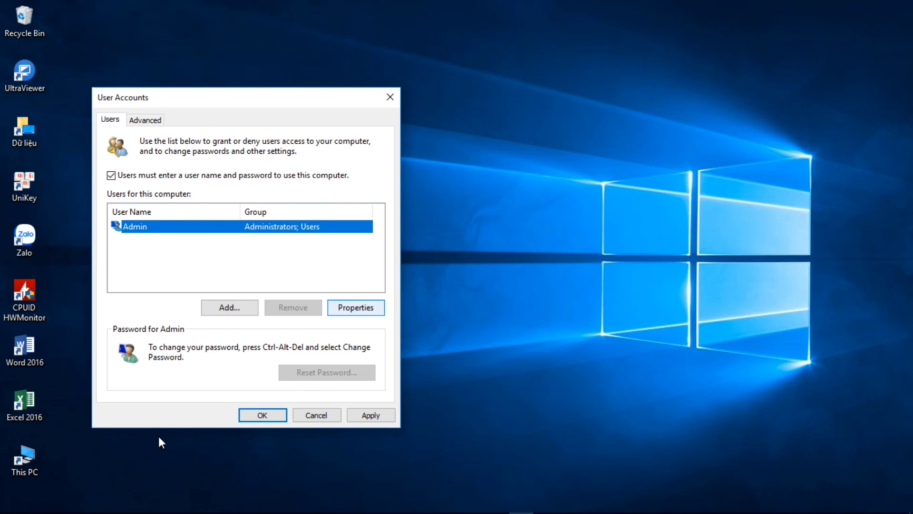
Replace the Admin account's user name with the owner's name in its properties, apply the change and close User Accounts.
{"action": "key", "text": "alt+o"}
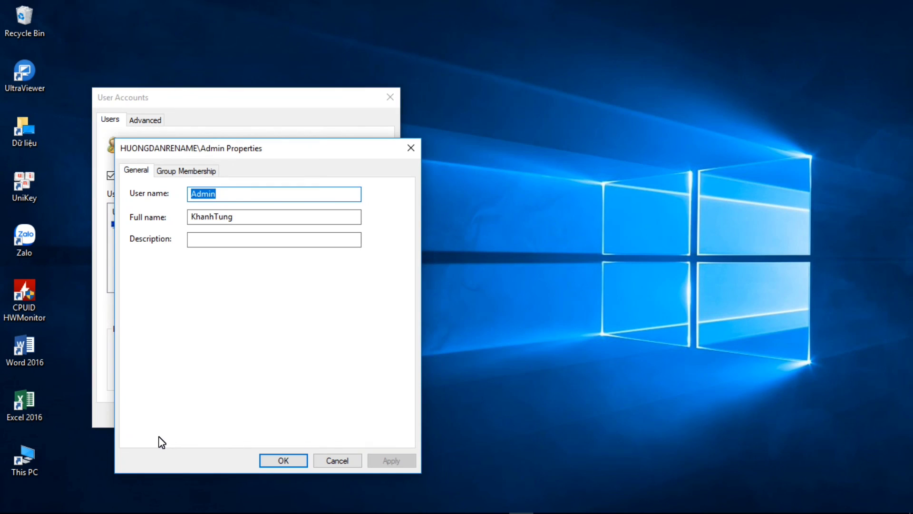
{"action": "key", "text": "End"}
{"action": "key", "text": "shift+Home"}
{"action": "type", "text": "Khanh"}
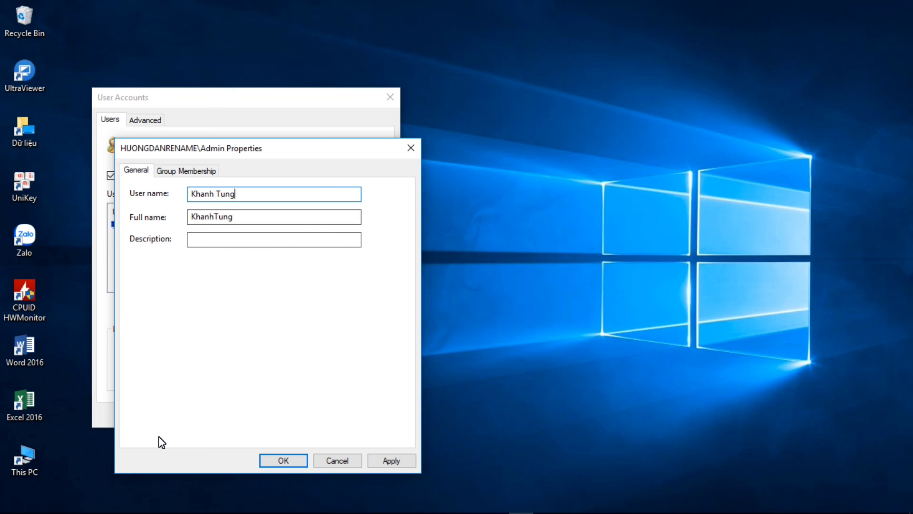
{"action": "key", "text": "Return"}
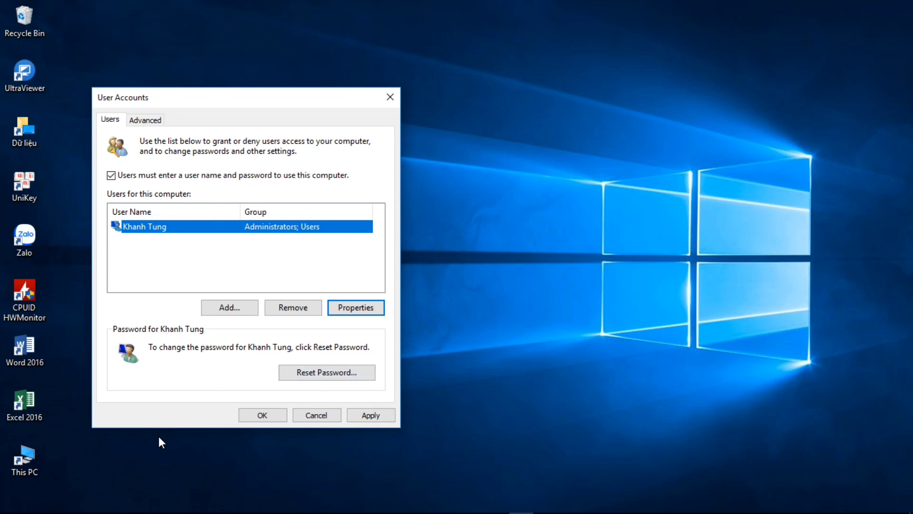
{"action": "key", "text": "alt+a"}
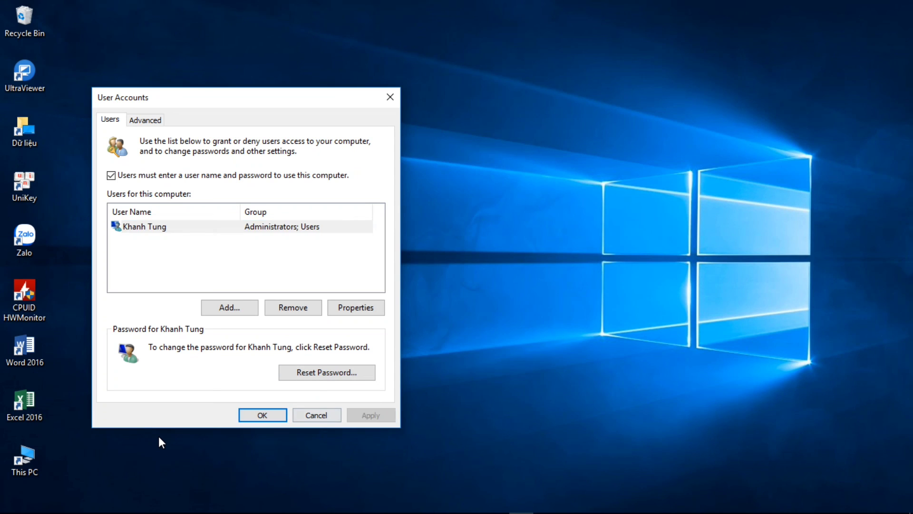
{"action": "key", "text": "Return"}
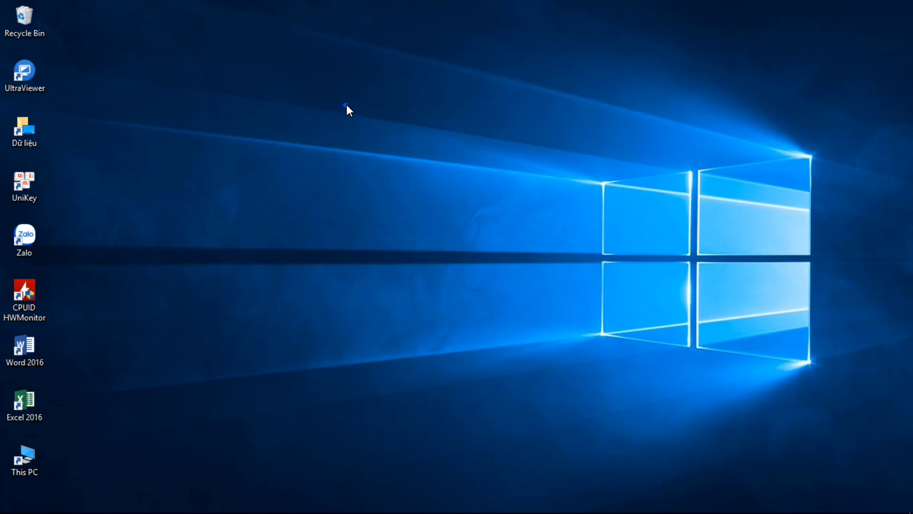
{"action": "mouse_move", "coordinate": [347, 105]}
{"action": "left_mouse_down"}
{"action": "mouse_move", "coordinate": [381, 149]}
{"action": "mouse_move", "coordinate": [346, 106]}
{"action": "left_mouse_up"}
{"action": "right_click", "coordinate": [347, 106]}
{"action": "left_click", "coordinate": [374, 143]}
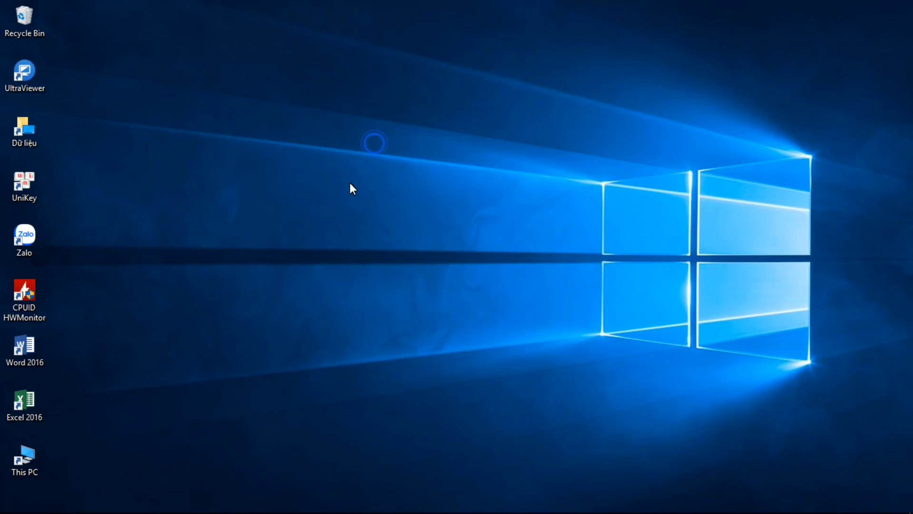